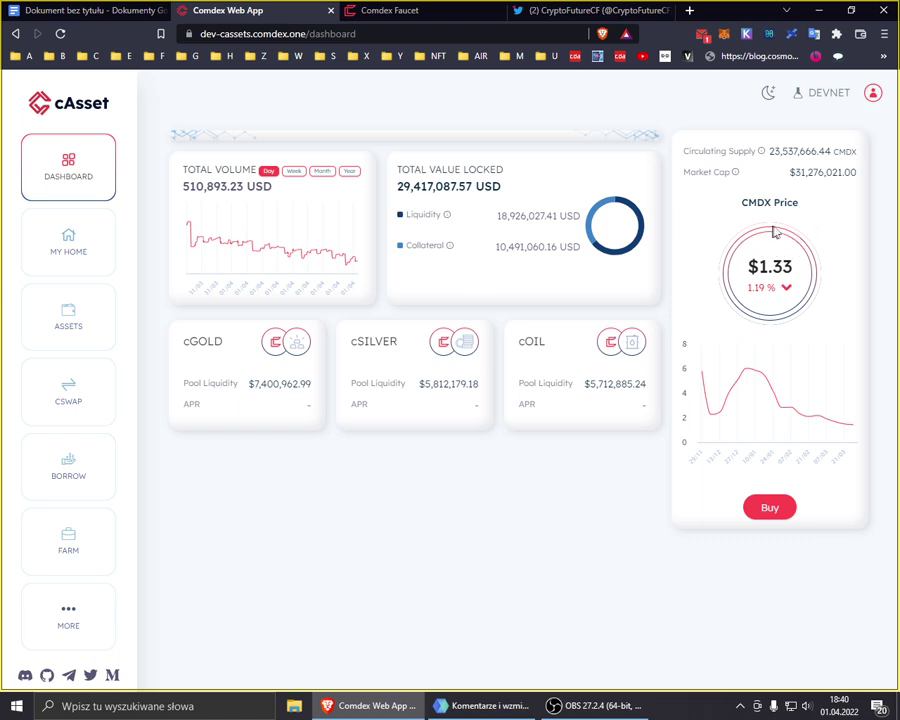
# Review the portfolio overview on My Home and the token balances with IBC deposit options on the Assets page
pyautogui.click(46, 264)
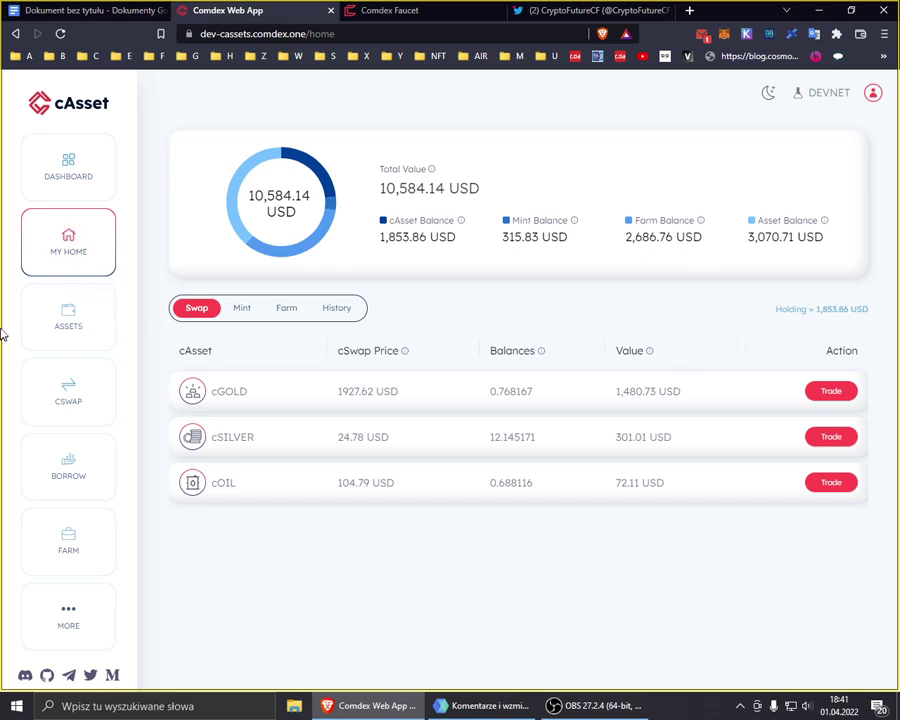
pyautogui.click(72, 321)
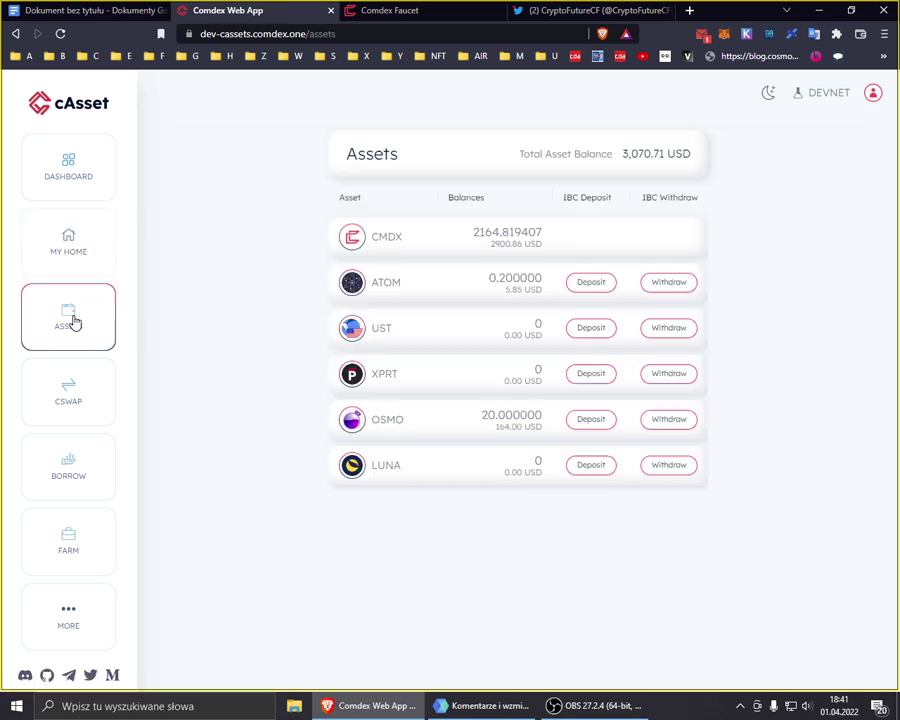
pyautogui.click(588, 278)
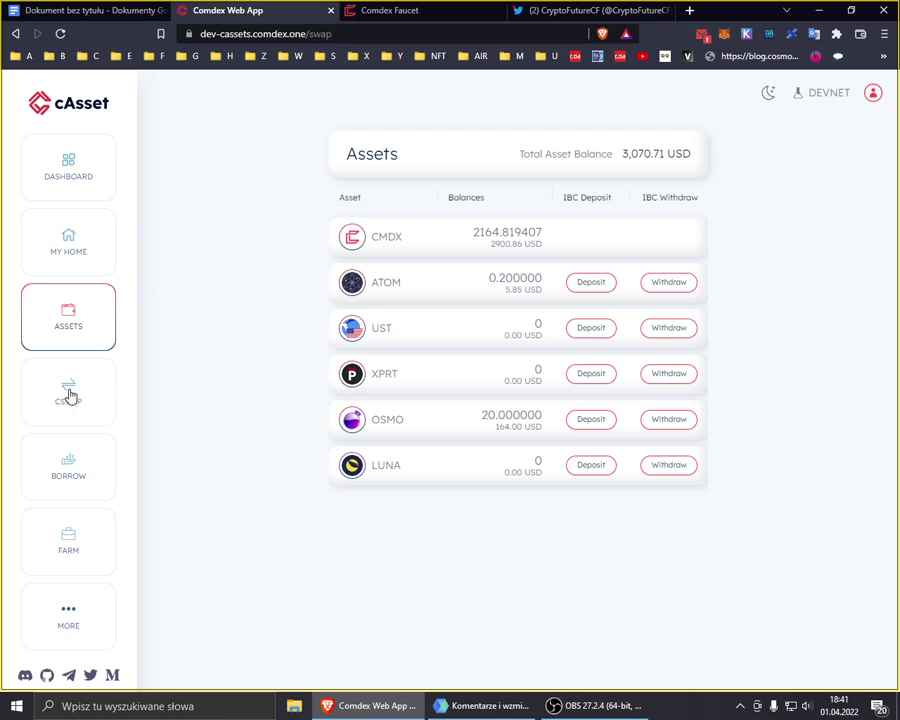
# Set up a swap of 10 CMDX to cGOLD on the cSwap page without submitting it
pyautogui.click(70, 397)
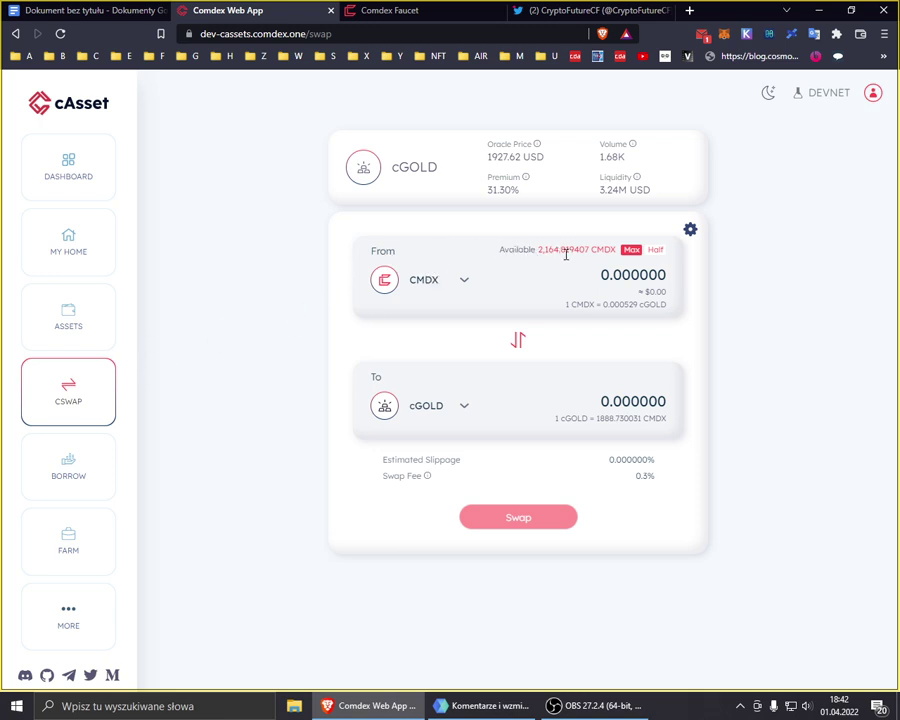
pyautogui.click(452, 411)
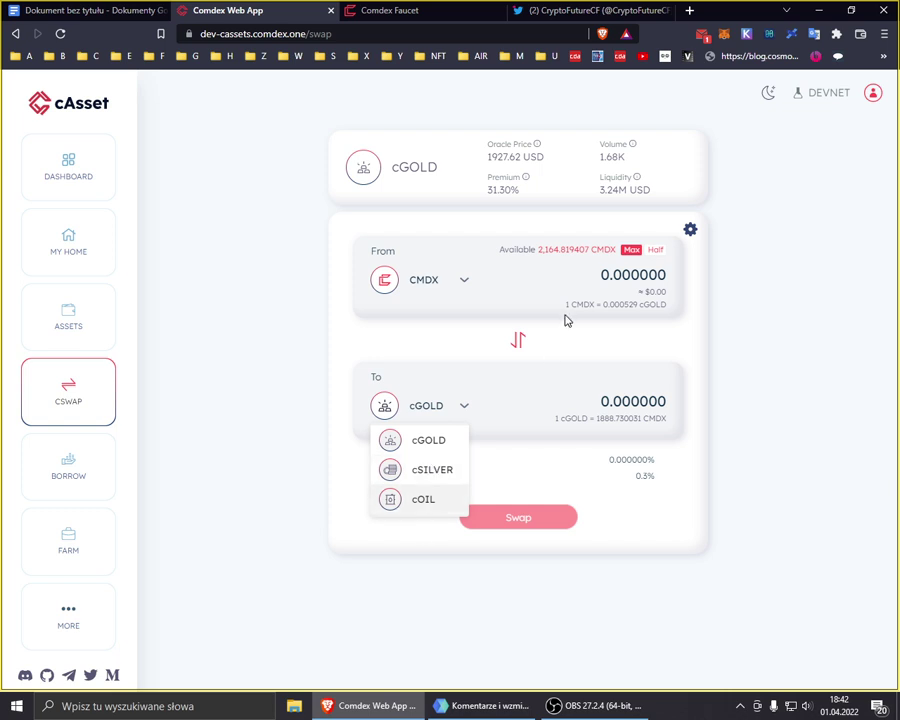
pyautogui.click(643, 287)
pyautogui.write('10')
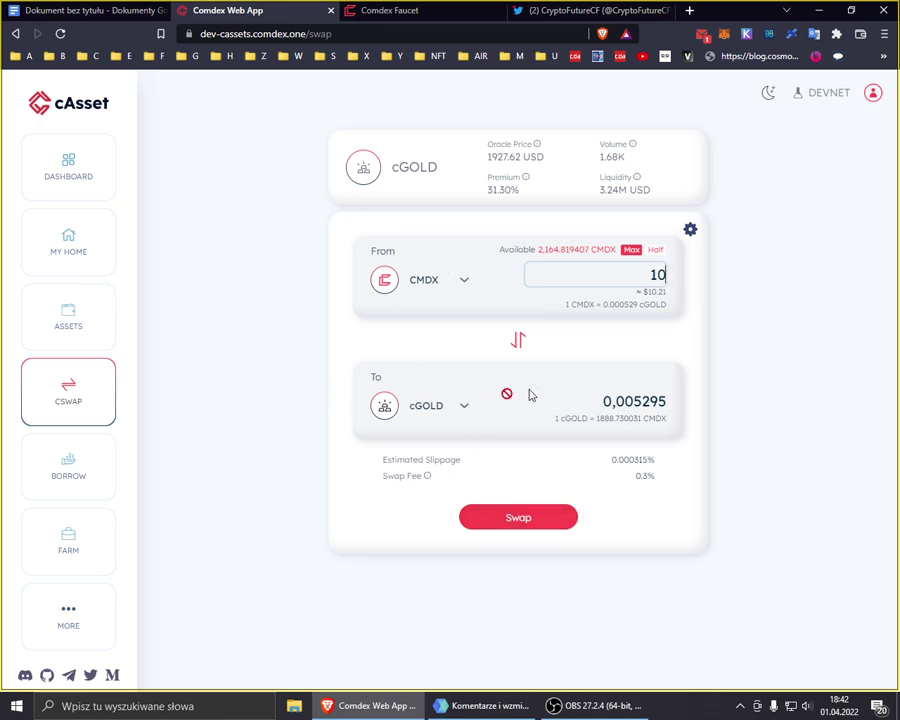
pyautogui.click(173, 401)
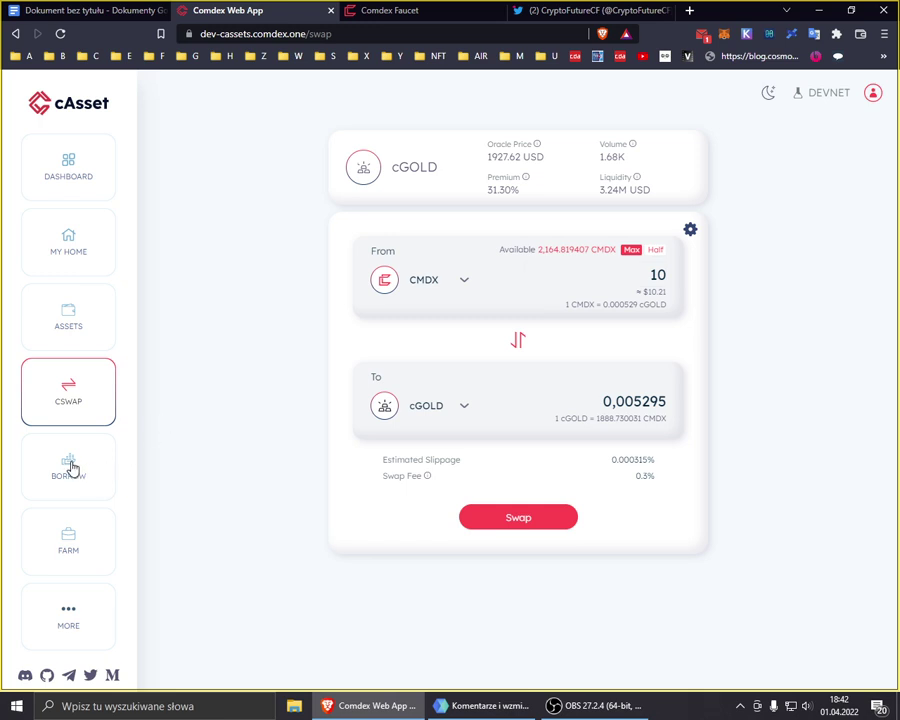
# Go to the Farm page and switch the asset paired with CMDX to cSILVER and finally to cOIL
pyautogui.click(68, 549)
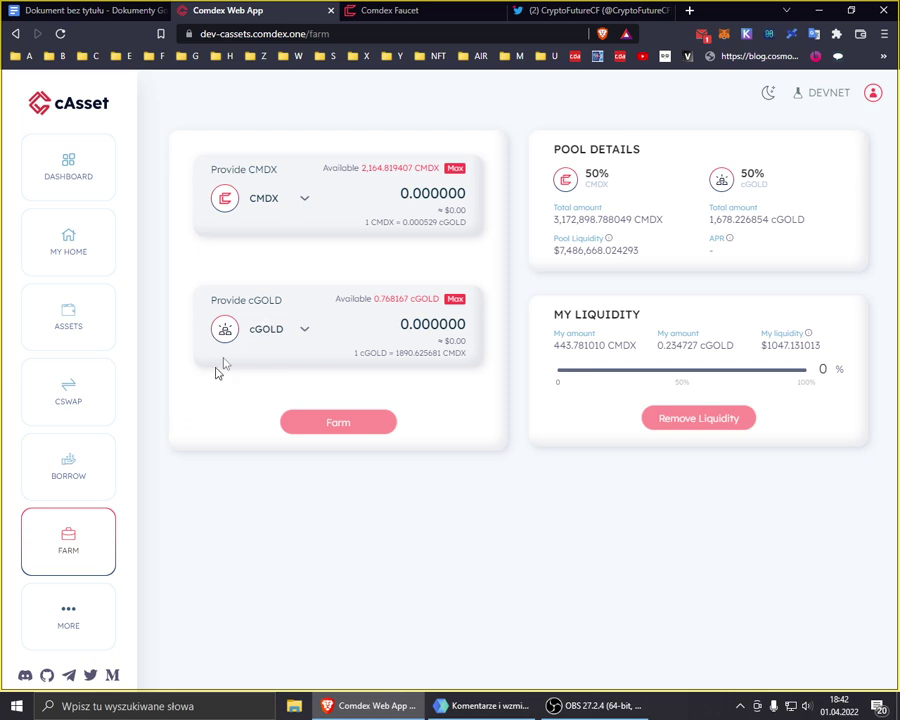
pyautogui.click(304, 333)
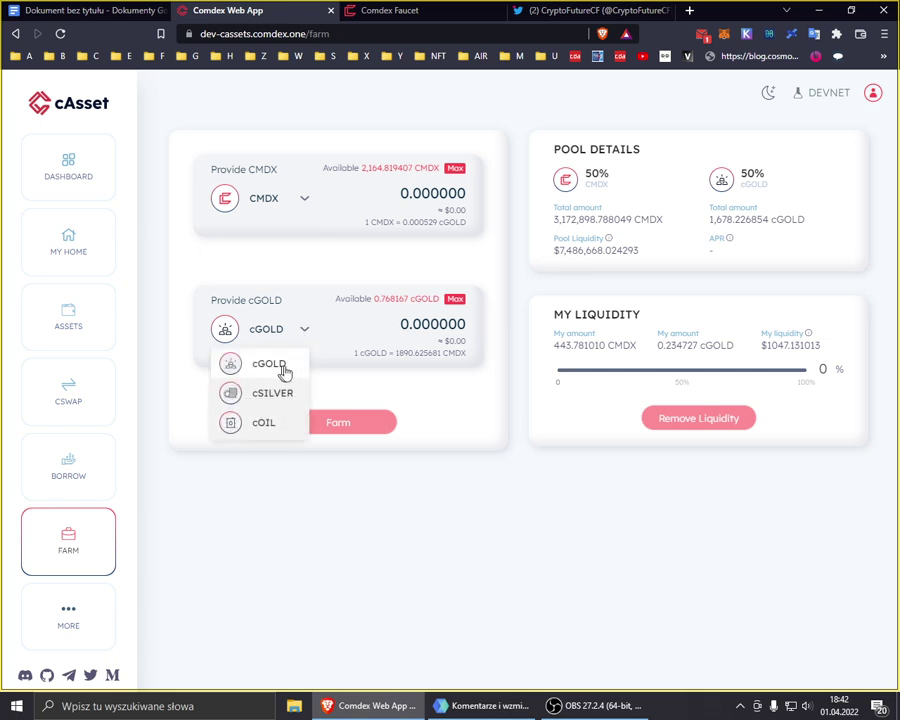
pyautogui.click(416, 325)
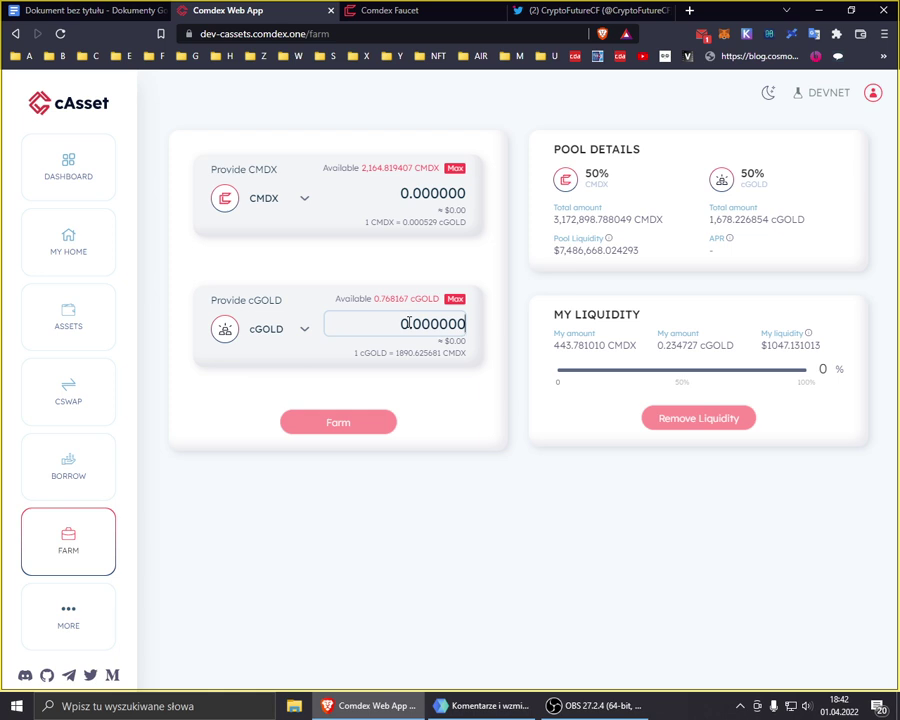
pyautogui.click(288, 419)
pyautogui.click(281, 330)
pyautogui.click(272, 392)
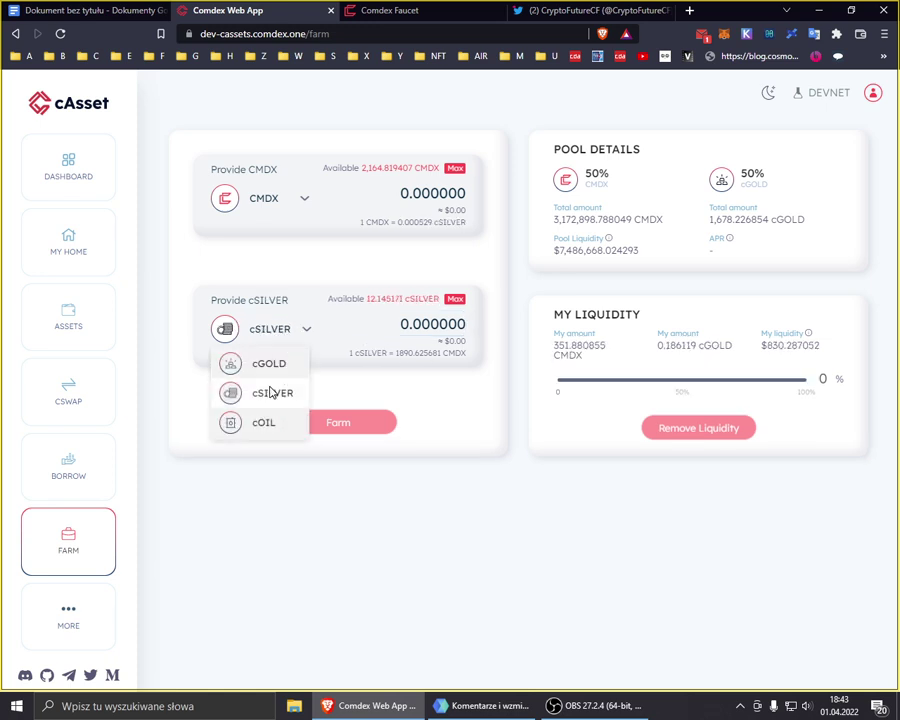
pyautogui.click(306, 333)
pyautogui.click(267, 422)
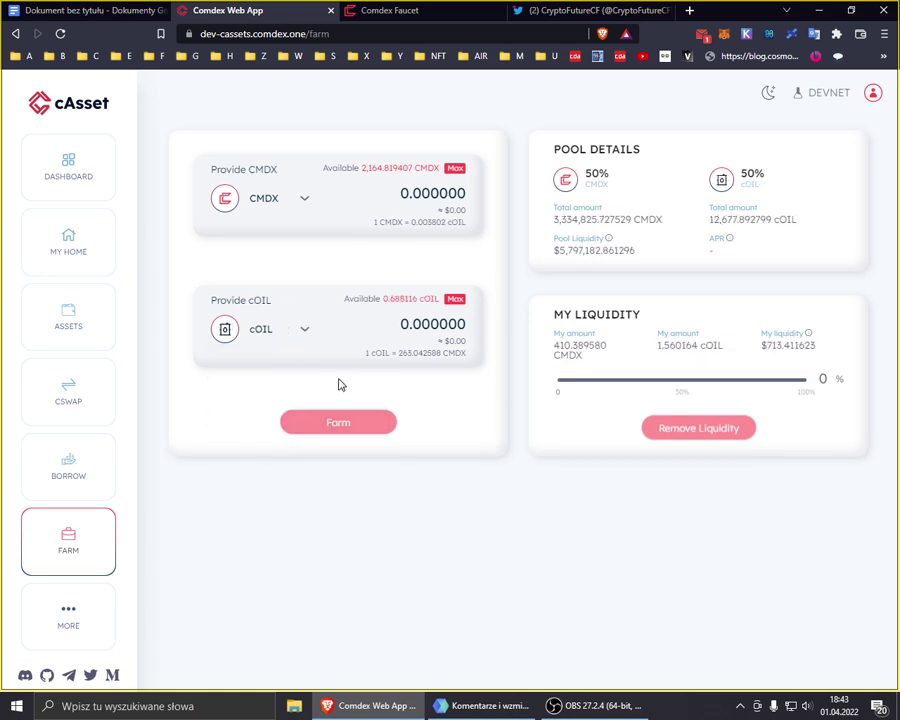
# Review the farming positions of each asset pair on My Home
pyautogui.click(67, 240)
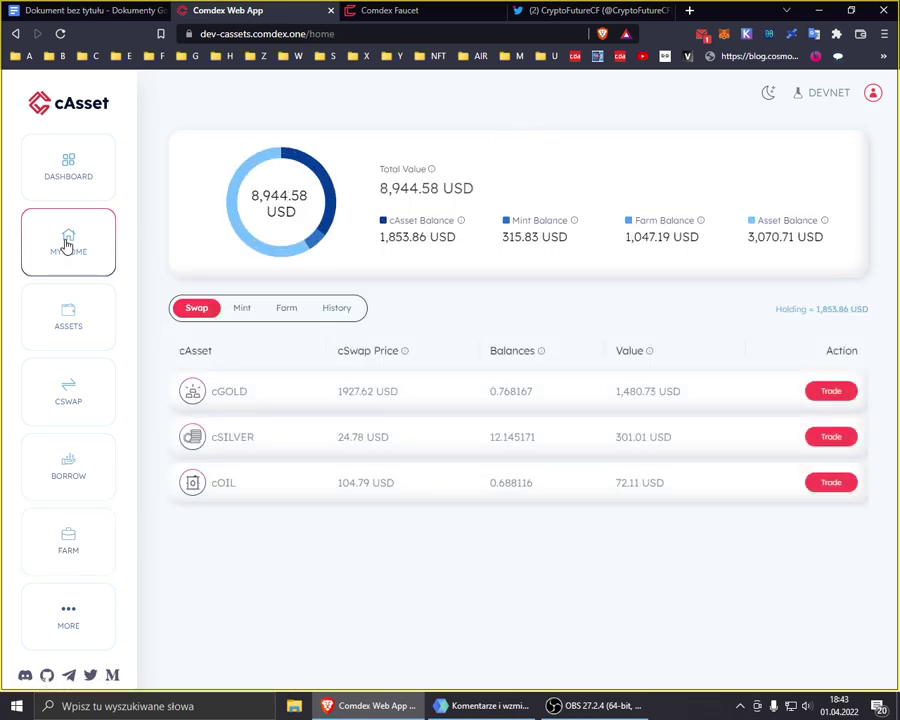
pyautogui.click(287, 309)
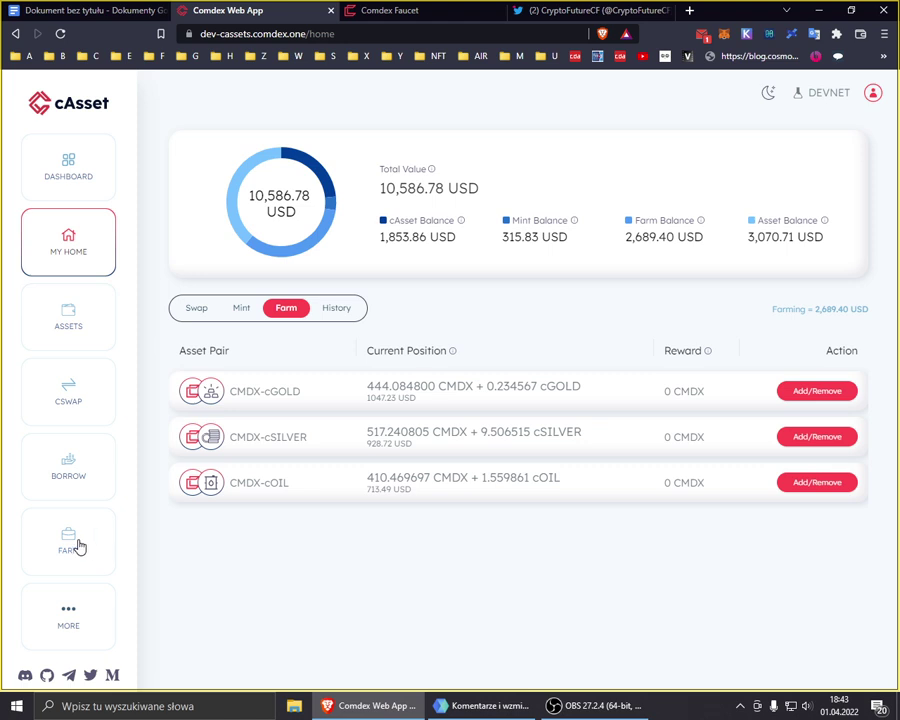
# Set up a cGOLD loan on the Borrow page with a 474% collateral ratio and 100 CMDX as collateral
pyautogui.click(69, 466)
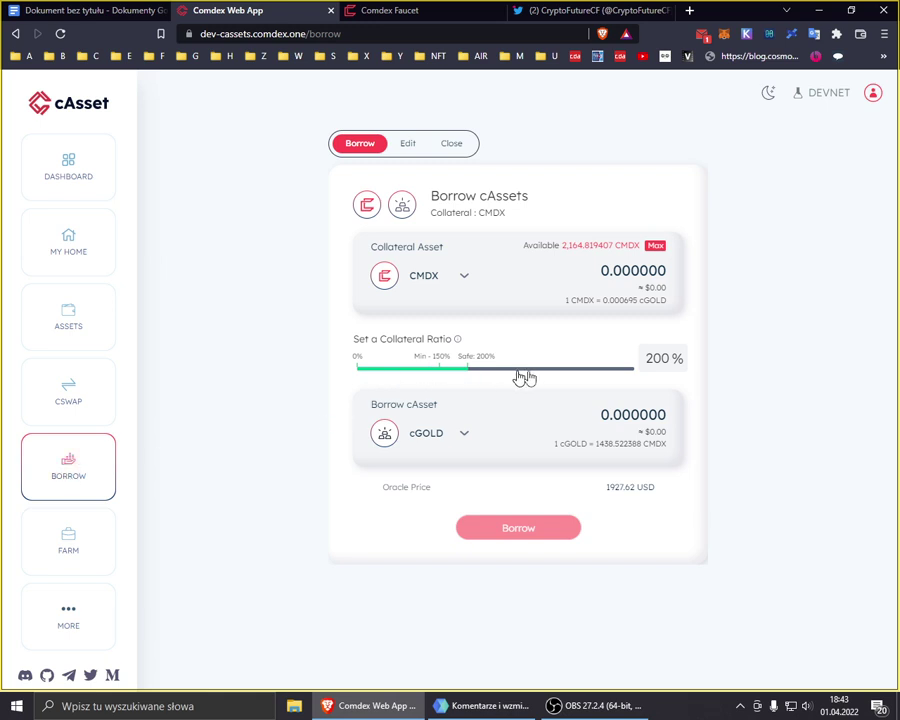
pyautogui.click(612, 375)
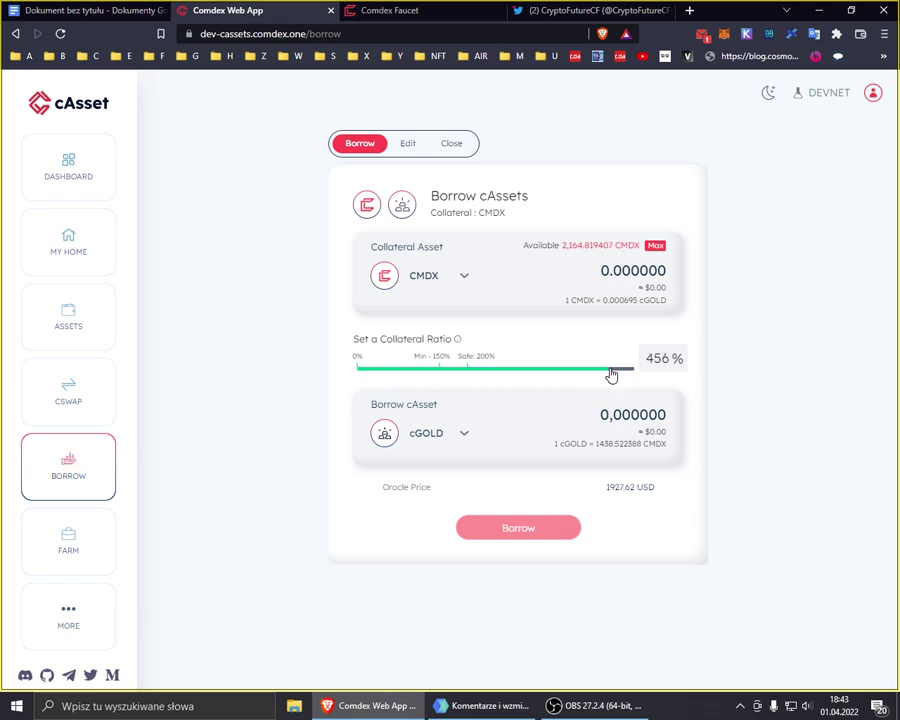
pyautogui.moveTo(620, 375); pyautogui.dragTo(622, 375)
pyautogui.click(632, 268)
pyautogui.write('100')
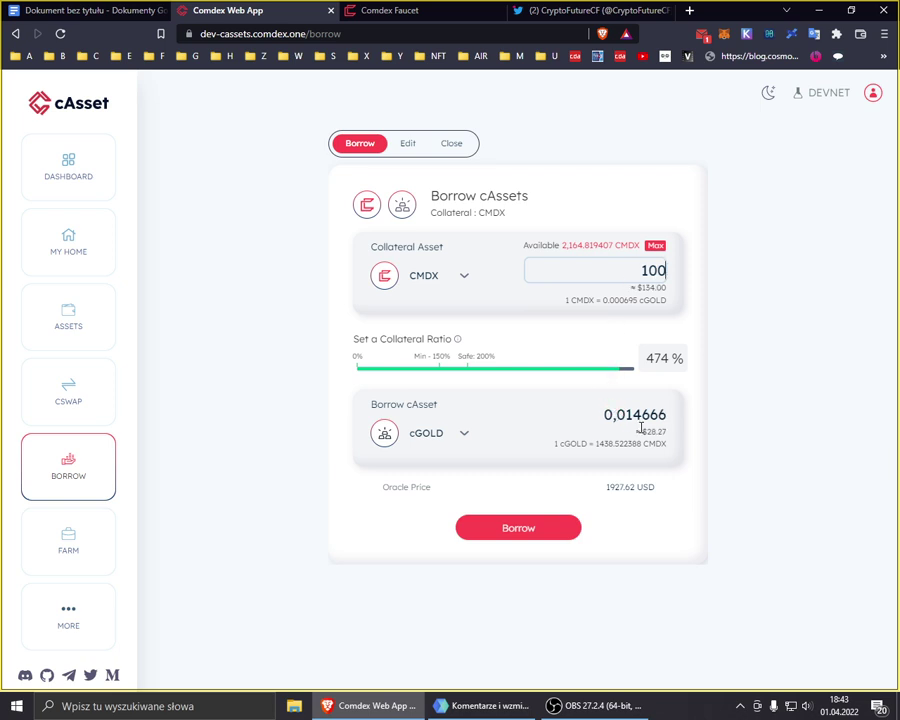
# Try collateral ratios of 130%, 428% and 175% for the cGOLD loan
pyautogui.moveTo(439, 372); pyautogui.dragTo(432, 370)
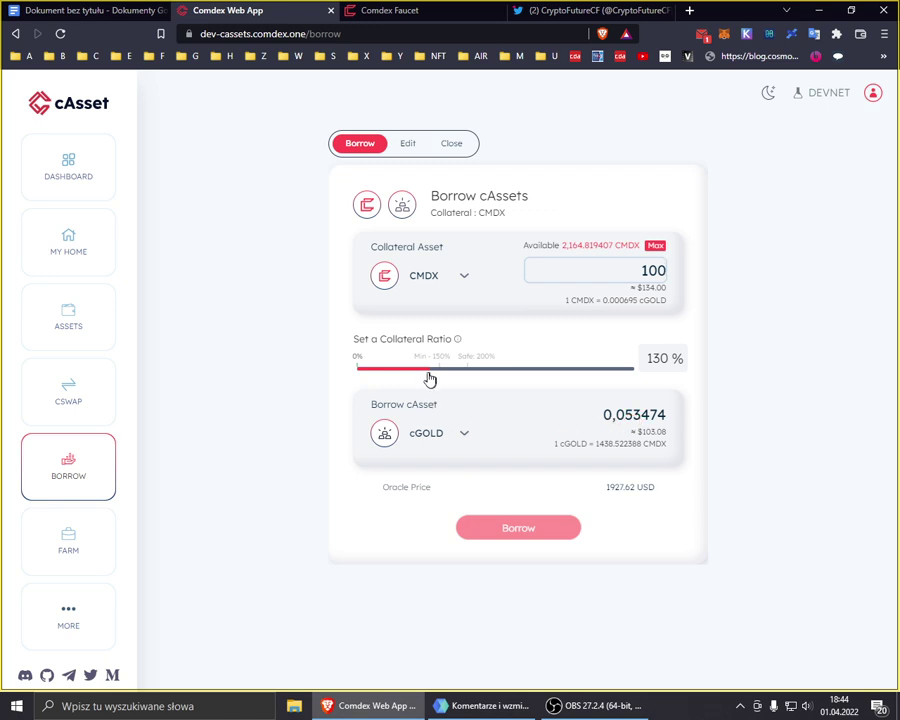
pyautogui.moveTo(436, 373); pyautogui.dragTo(595, 374)
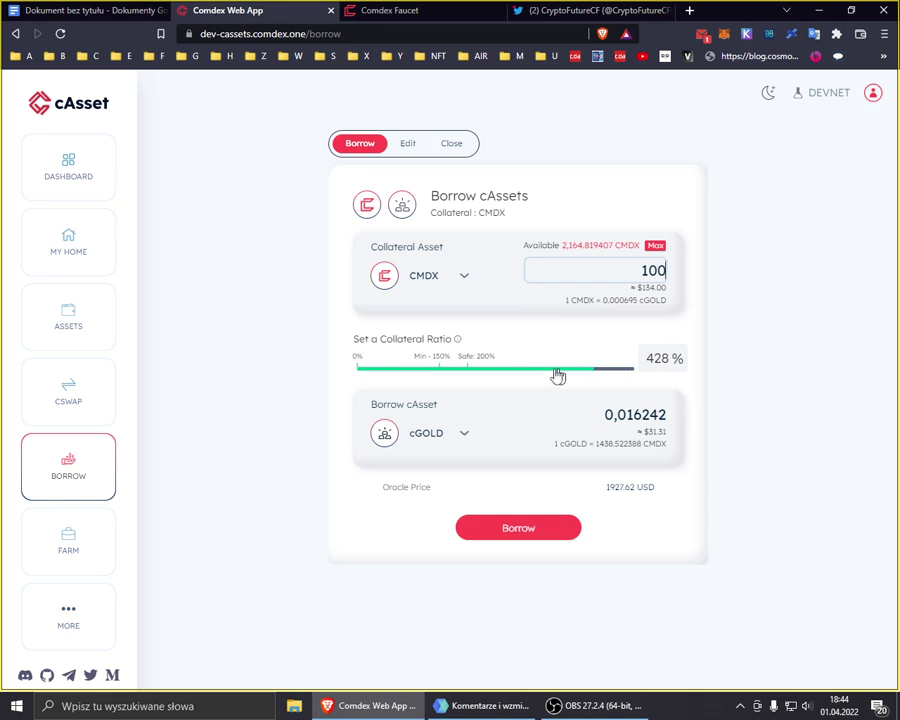
pyautogui.moveTo(530, 376); pyautogui.dragTo(440, 376)
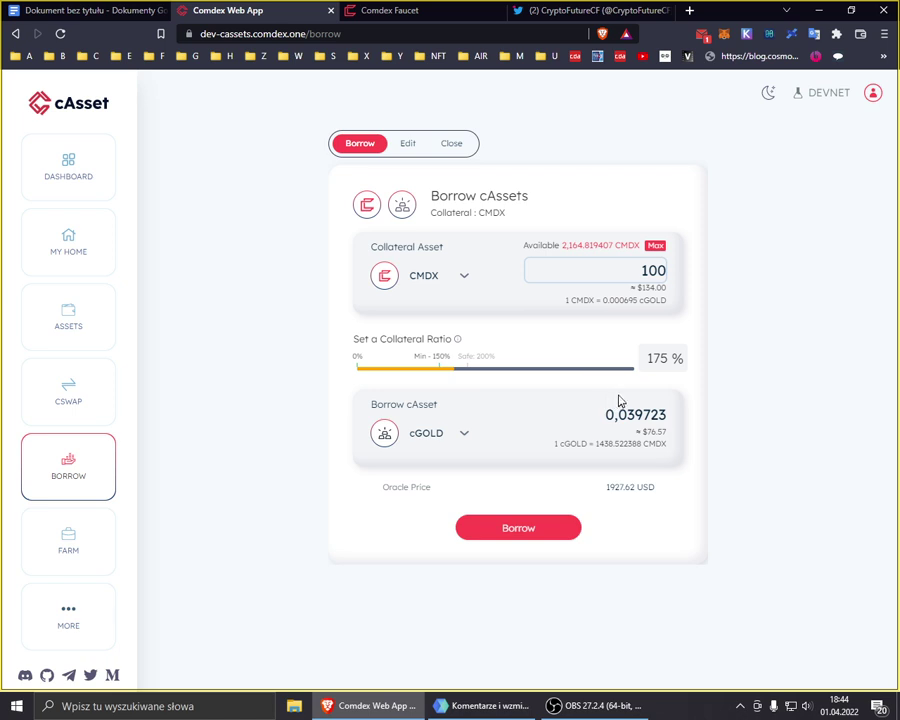
# Set the collateral ratio to 370% and change the borrowed asset to cSILVER
pyautogui.click(466, 437)
pyautogui.click(562, 369)
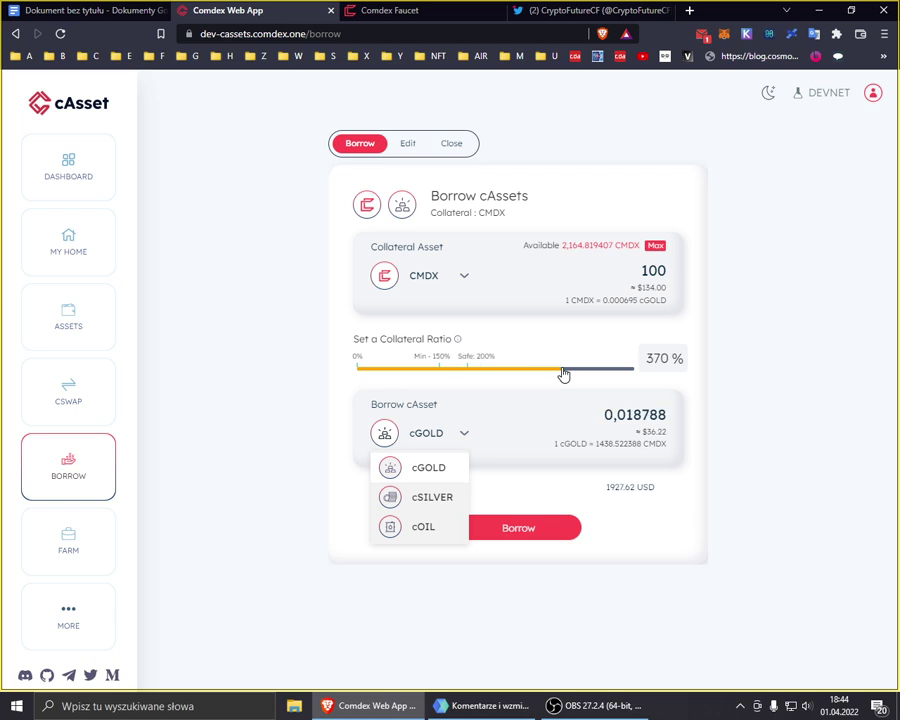
pyautogui.click(448, 439)
pyautogui.click(424, 500)
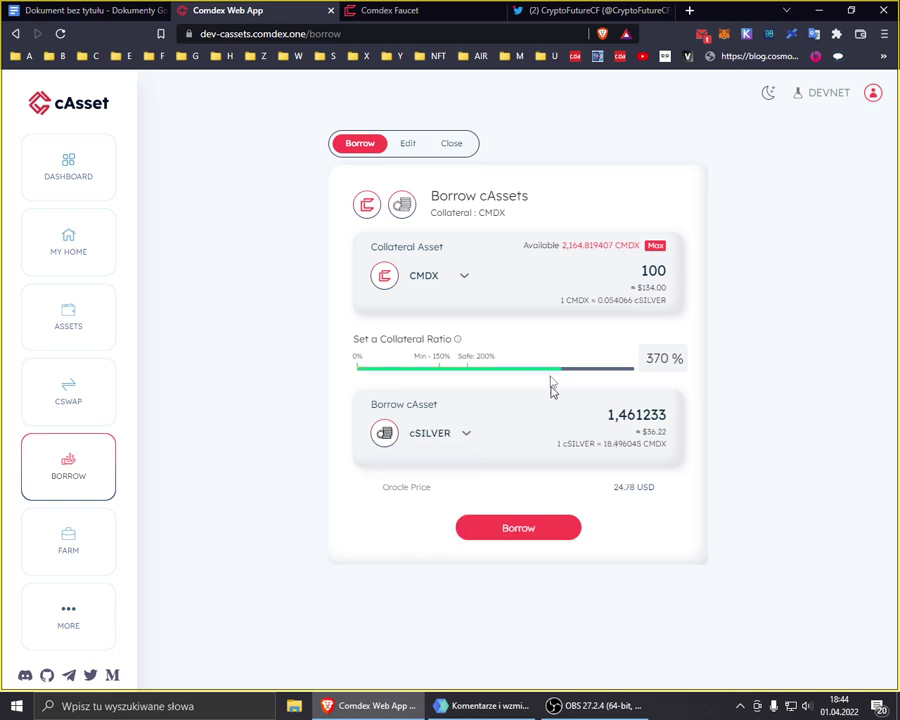
# Set the collateral ratio to 387% and change the borrowed asset to cOIL
pyautogui.click(573, 369)
pyautogui.click(456, 440)
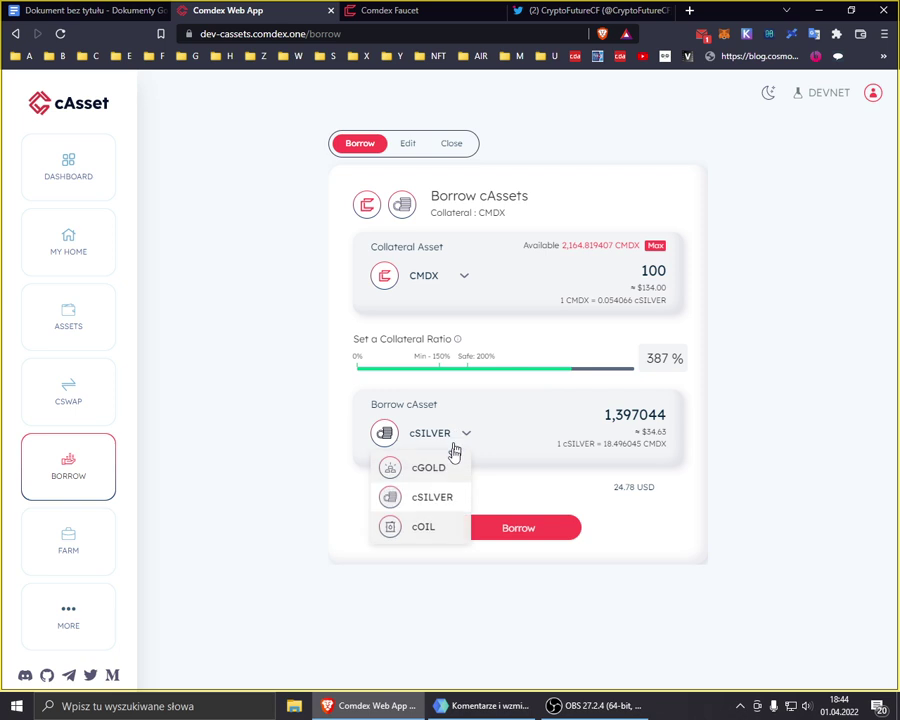
pyautogui.click(424, 526)
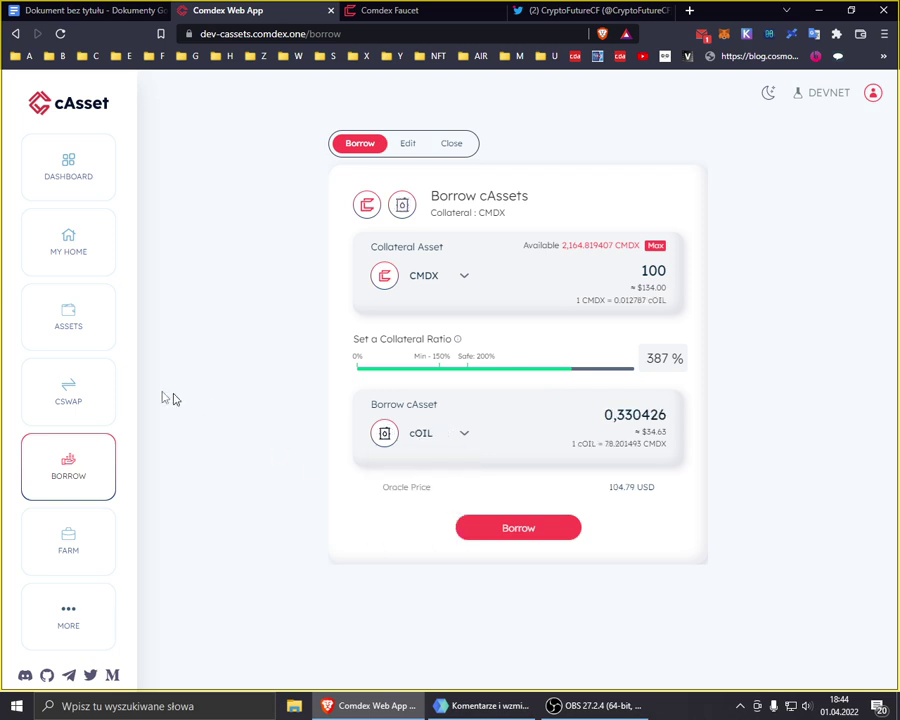
# Change the loan's collateral asset to OSMO and look through the other available collateral assets
pyautogui.click(453, 280)
pyautogui.click(454, 282)
pyautogui.click(448, 279)
pyautogui.click(430, 372)
pyautogui.click(446, 281)
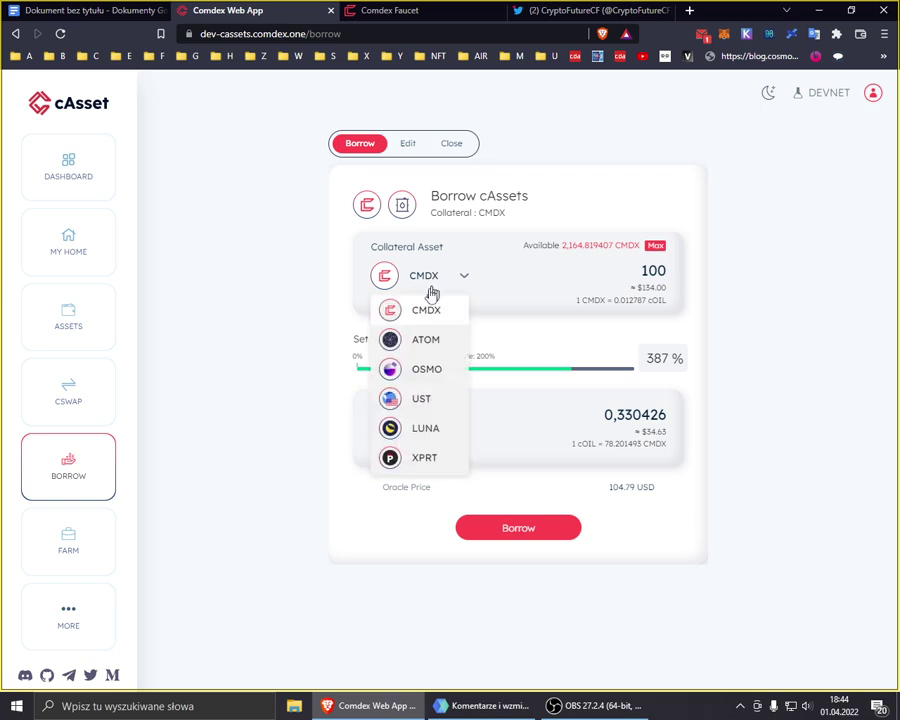
pyautogui.click(427, 372)
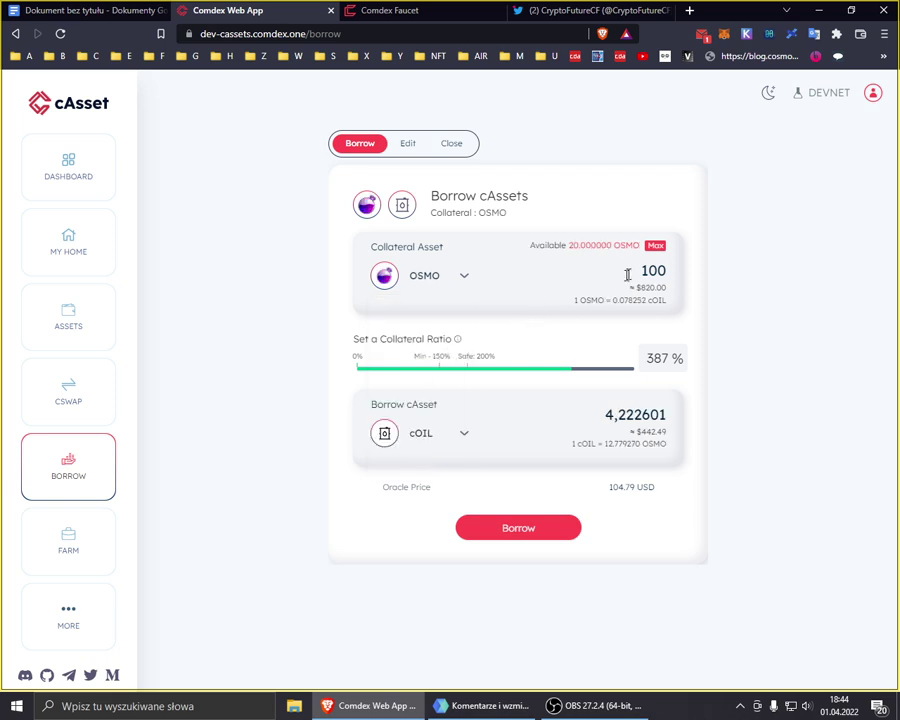
pyautogui.click(443, 287)
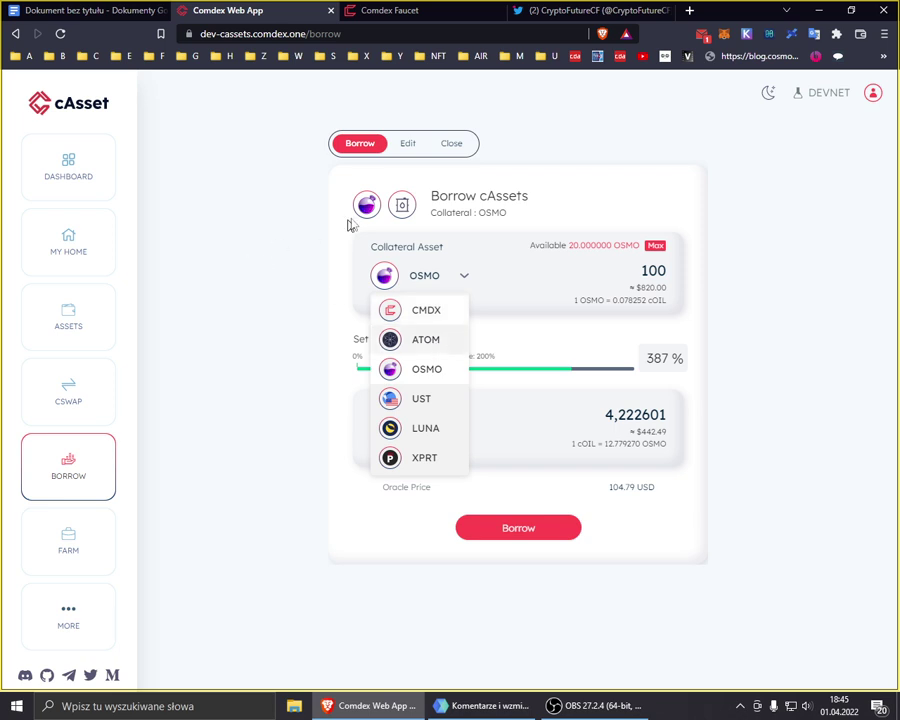
pyautogui.click(400, 206)
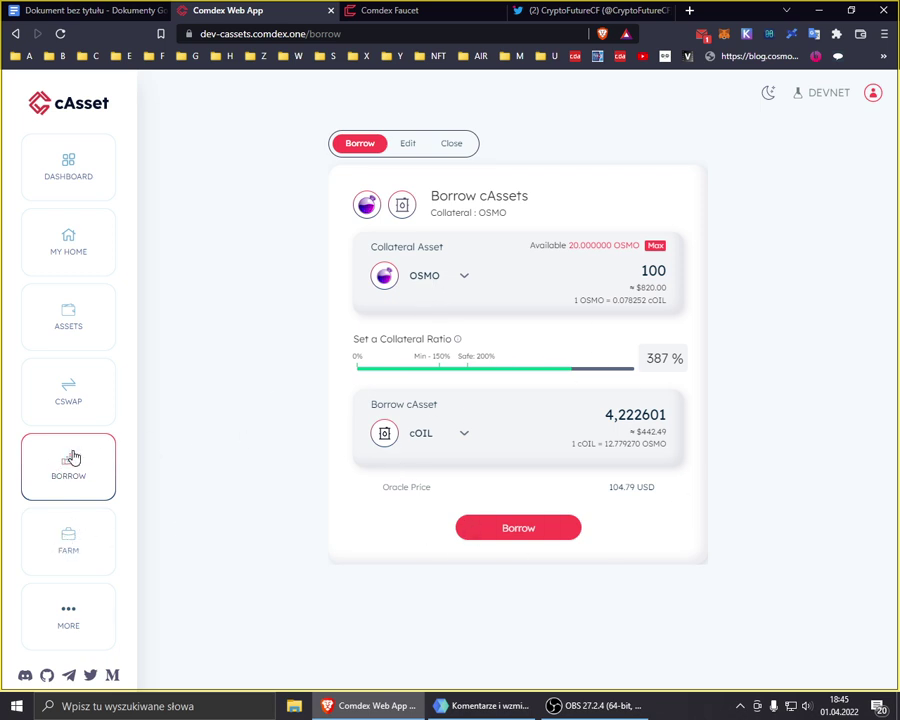
# Enter the auctions from the More page and look through the auction list and the own bidding section
pyautogui.click(68, 614)
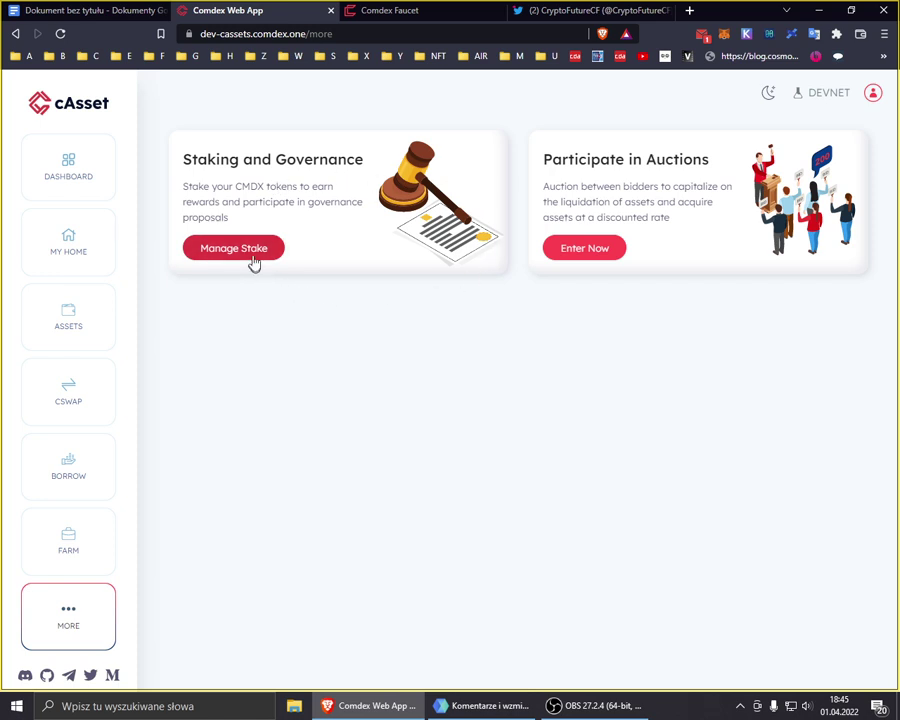
pyautogui.click(590, 250)
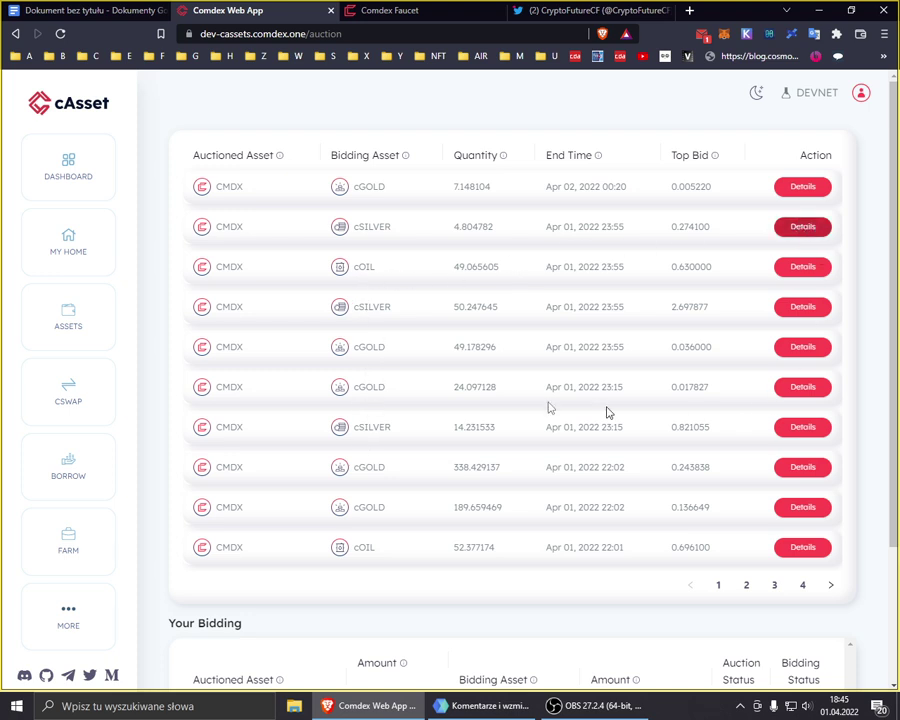
pyautogui.scroll(-2, 398, 395)
pyautogui.scroll(2, 400, 397)
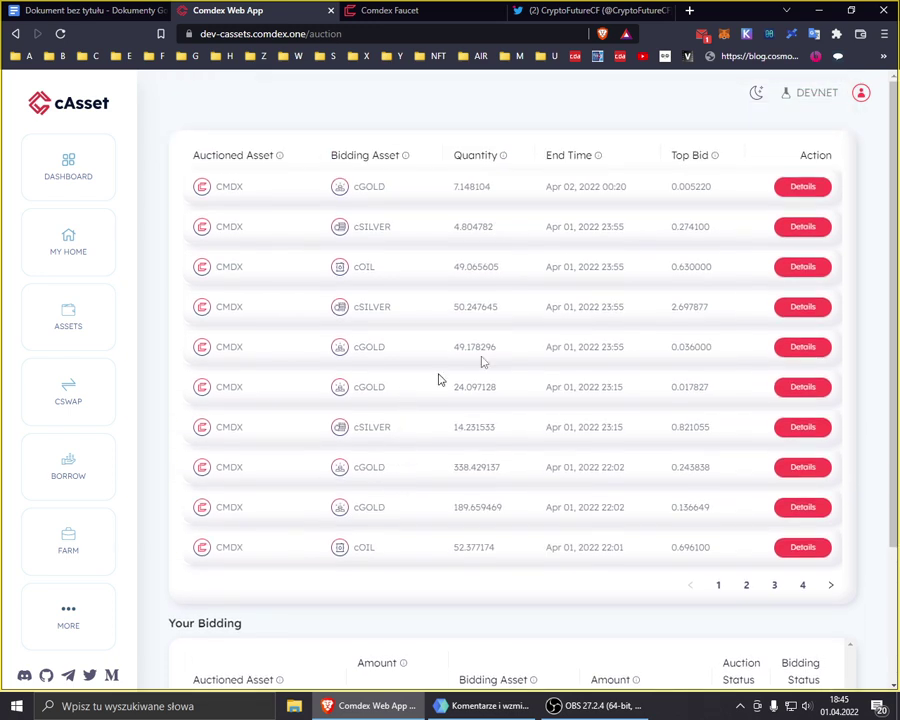
# Revisit the Farm and Borrow pages and review the Mint positions on My Home
pyautogui.click(68, 540)
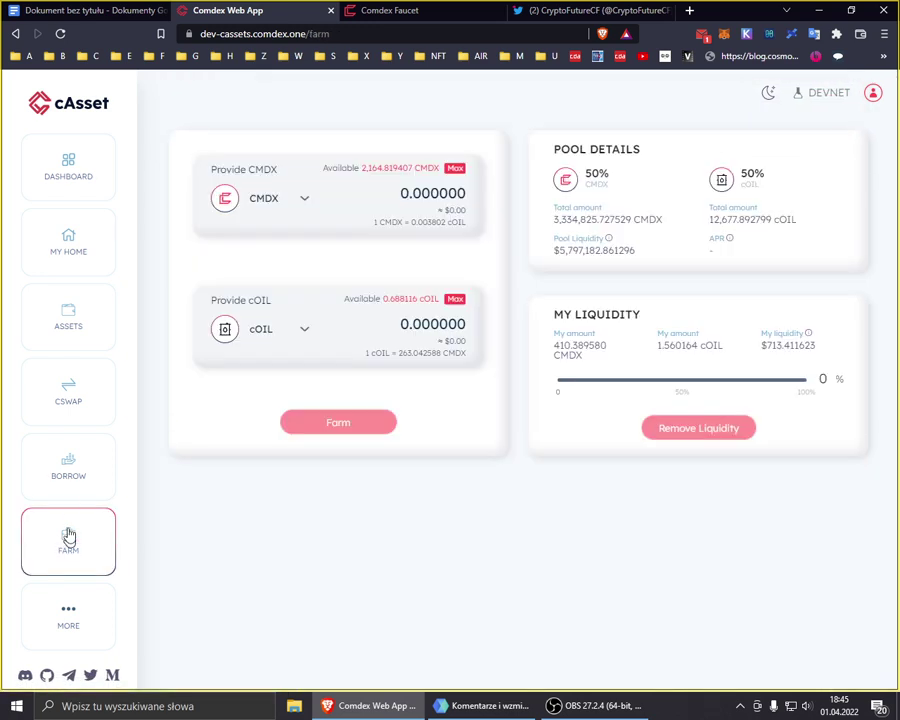
pyautogui.click(70, 465)
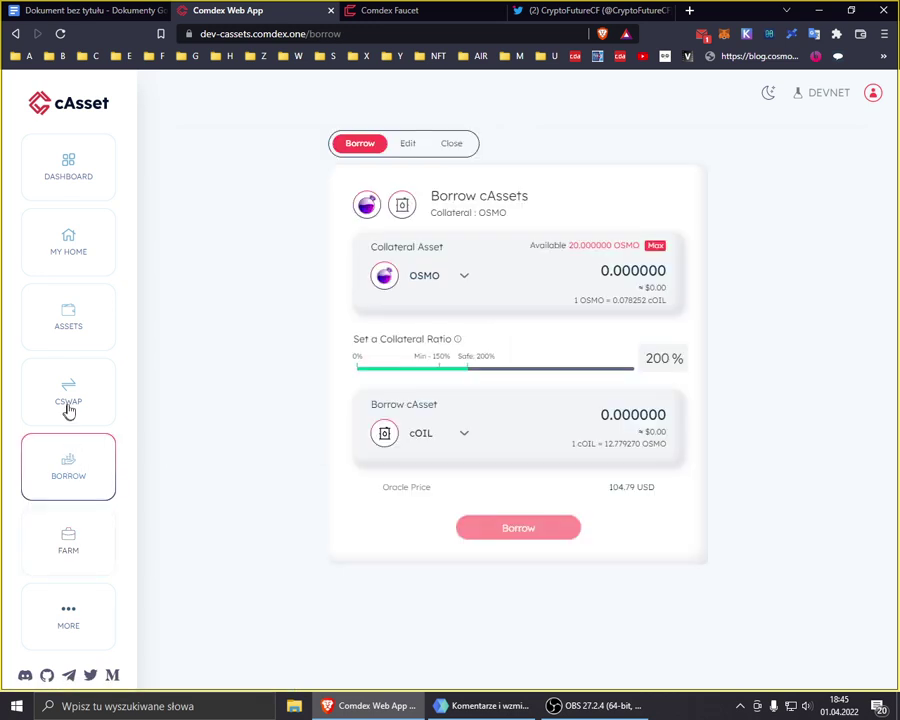
pyautogui.click(68, 238)
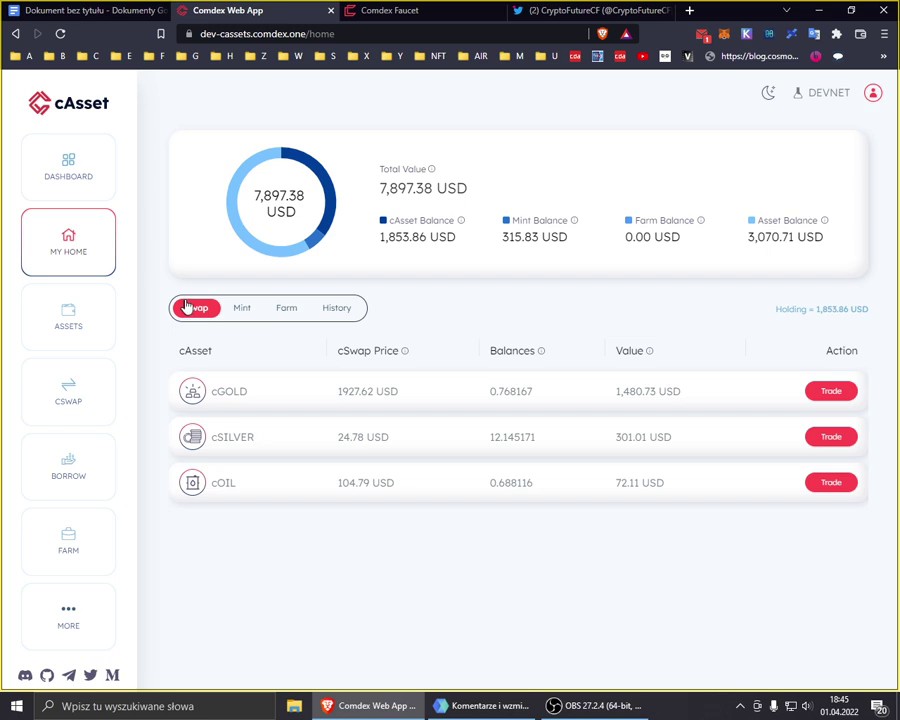
pyautogui.click(238, 311)
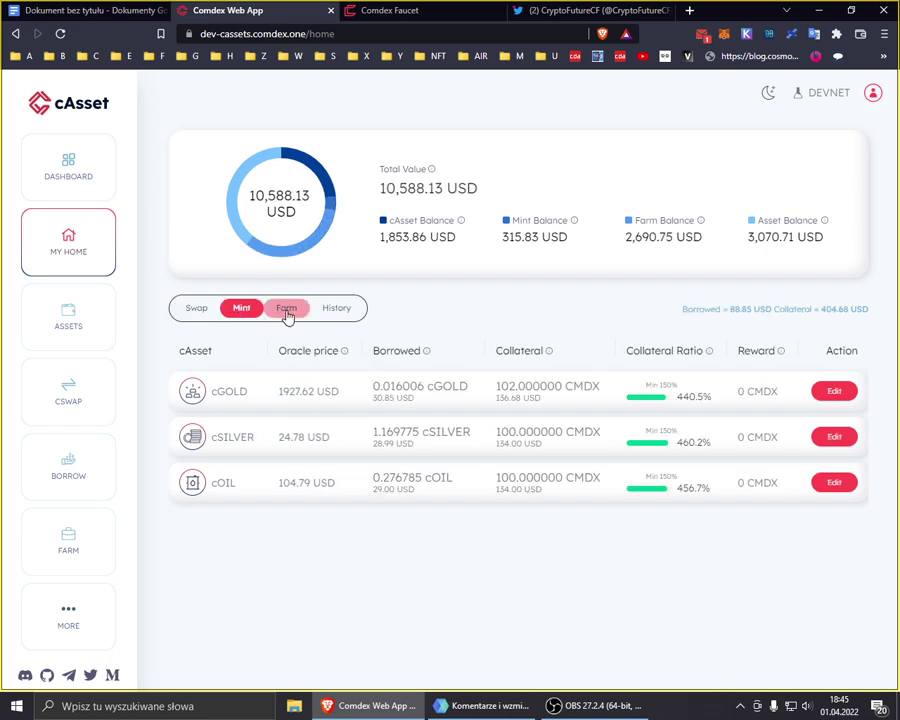
# Compare the Farm and Mint positions on My Home, then check the transaction history and the Swap holdings
pyautogui.click(287, 312)
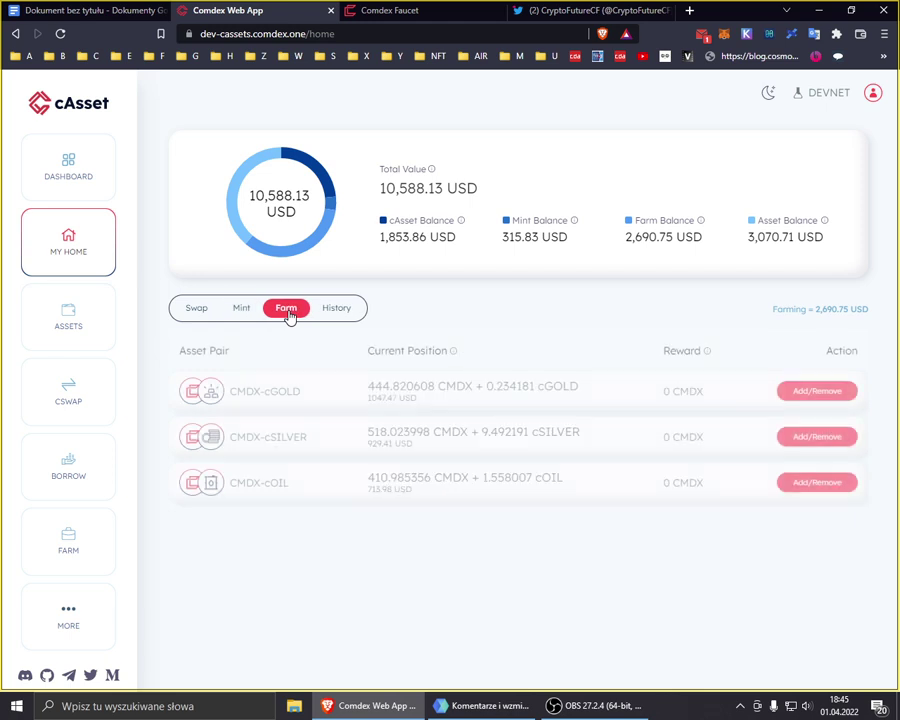
pyautogui.click(242, 311)
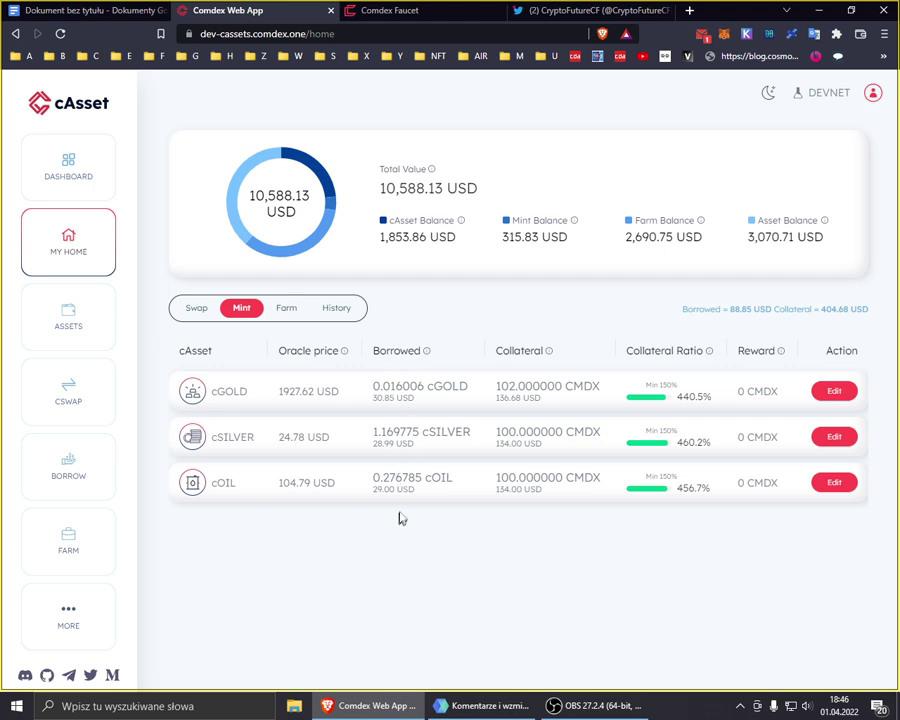
pyautogui.click(286, 310)
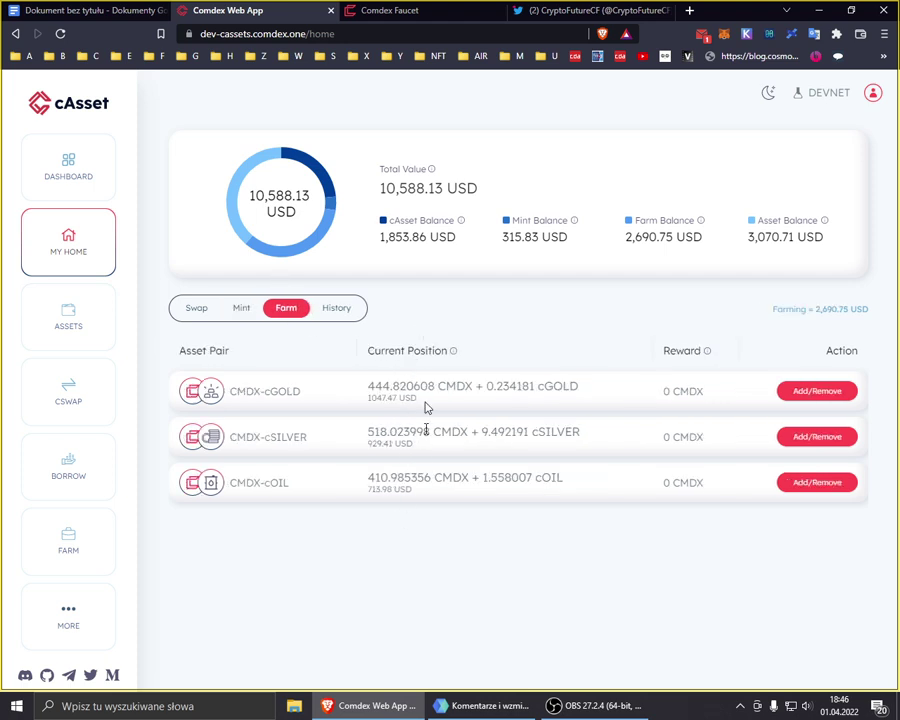
pyautogui.click(338, 311)
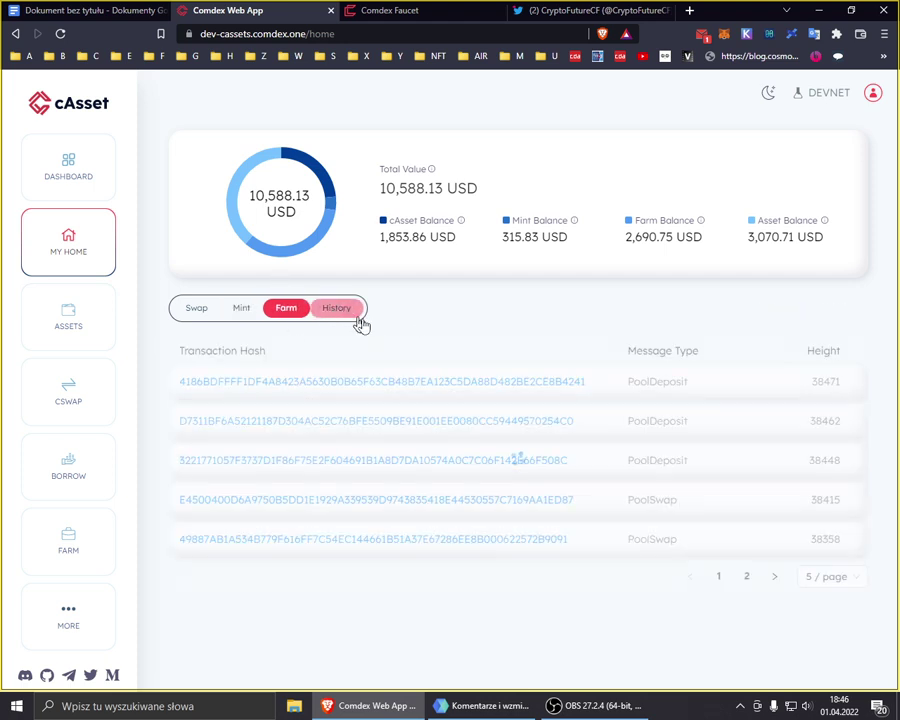
pyautogui.click(197, 312)
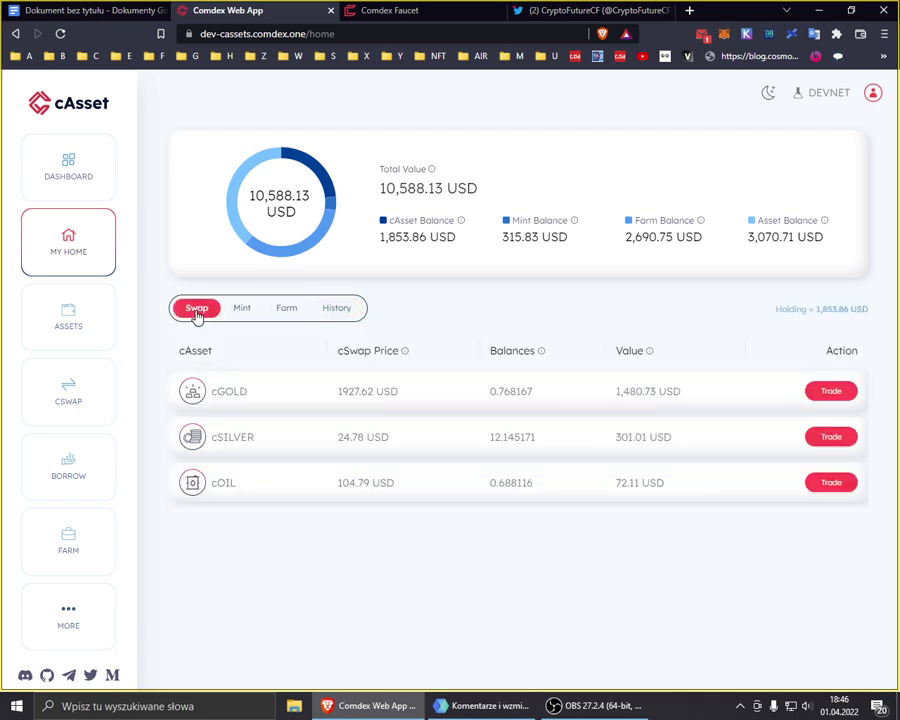
# Start a cGOLD trade from the Swap holdings and check which assets can be chosen to swap from and to
pyautogui.click(828, 394)
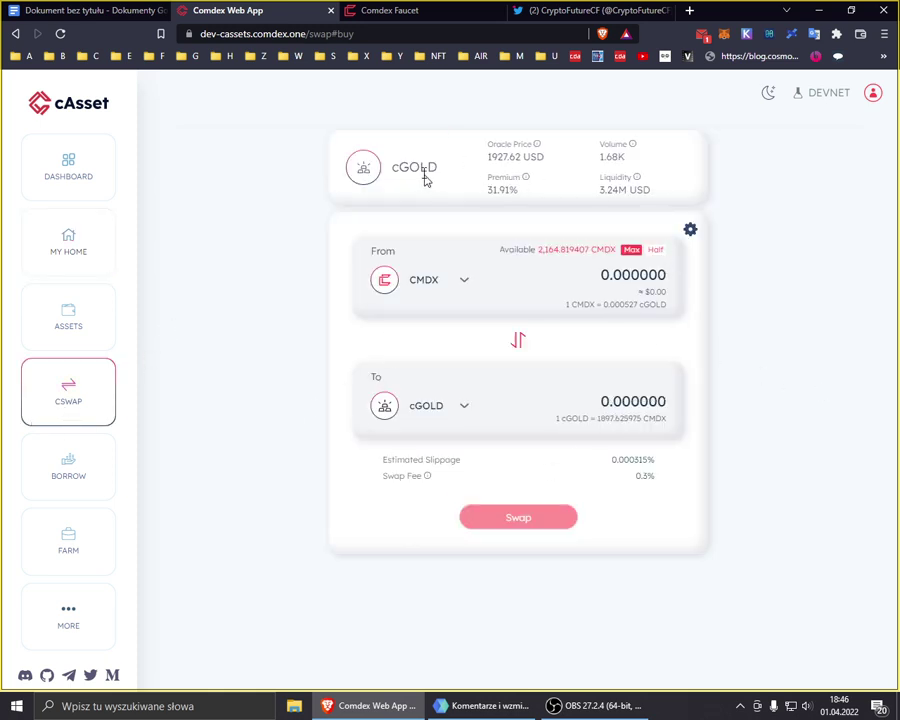
pyautogui.click(446, 287)
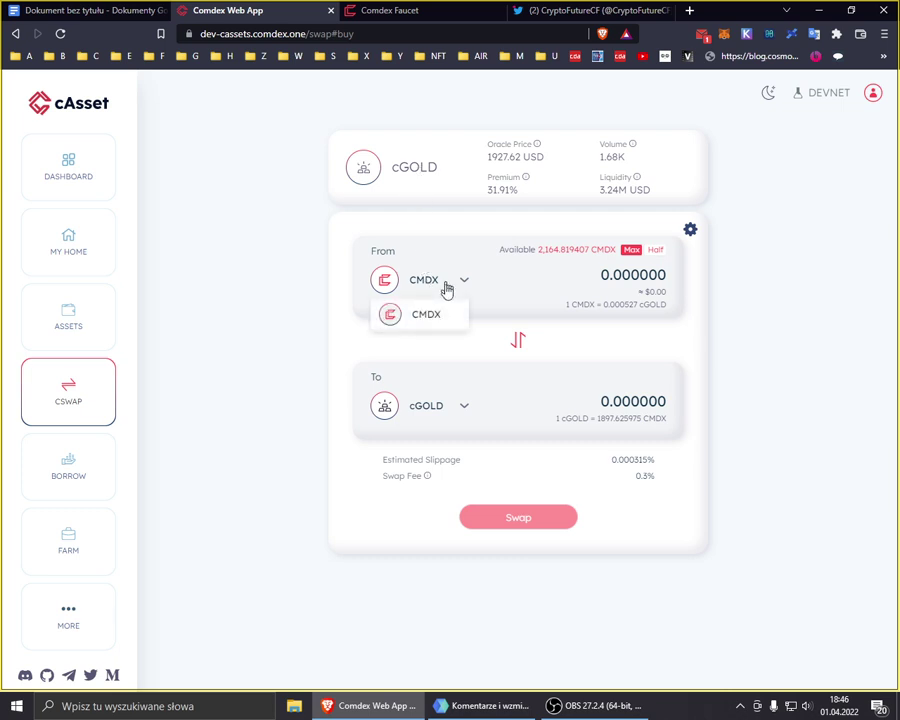
pyautogui.click(410, 317)
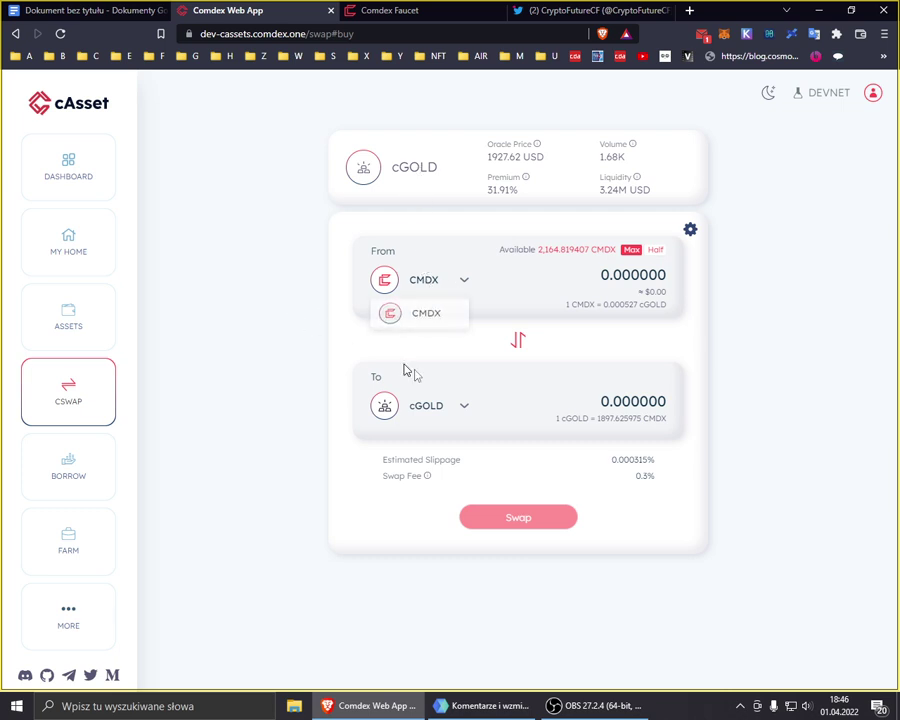
pyautogui.click(451, 412)
pyautogui.moveTo(348, 496); pyautogui.dragTo(242, 392)
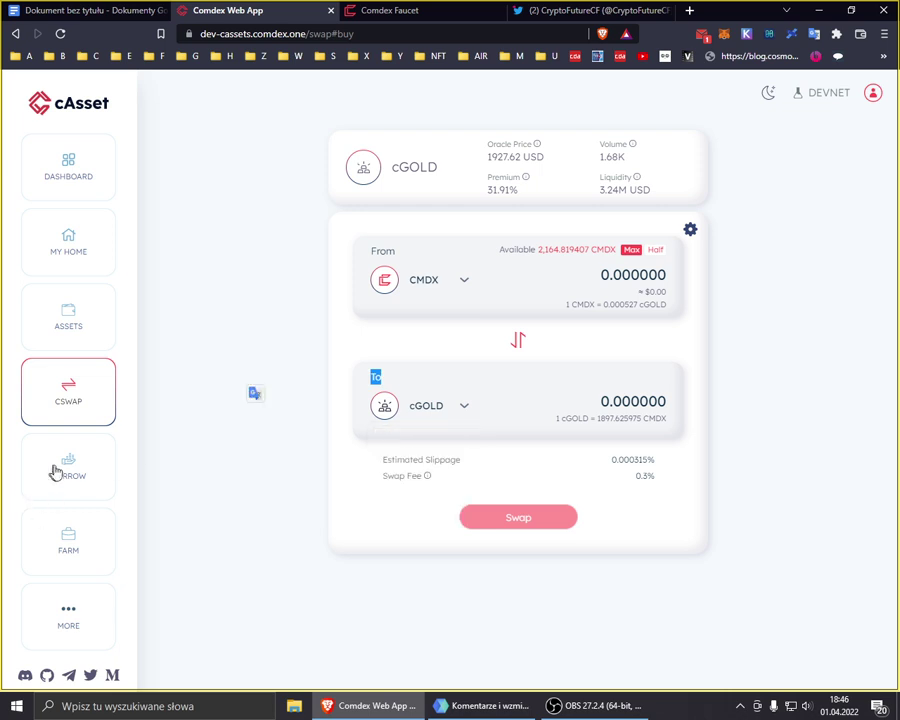
pyautogui.click(213, 431)
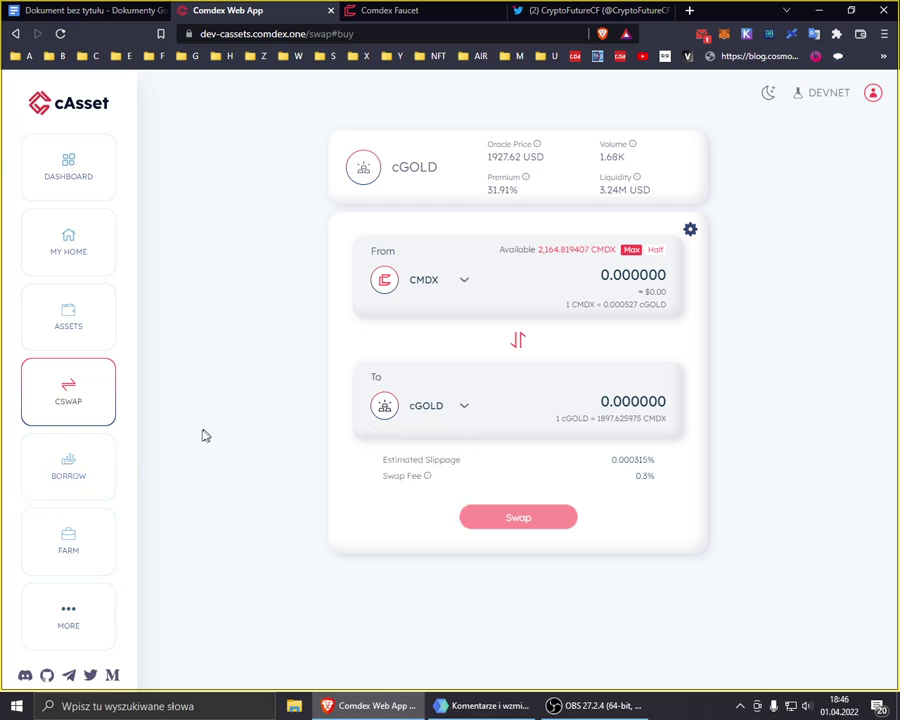
# Return to the cAsset Dashboard and switch to the untitled Google Docs document
pyautogui.click(61, 161)
pyautogui.click(88, 11)
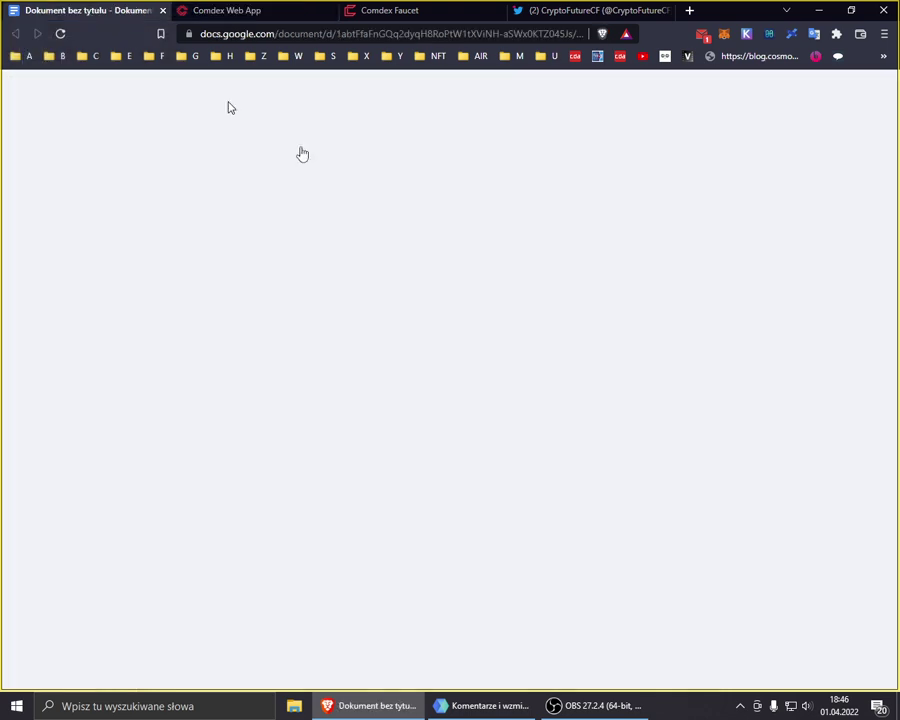